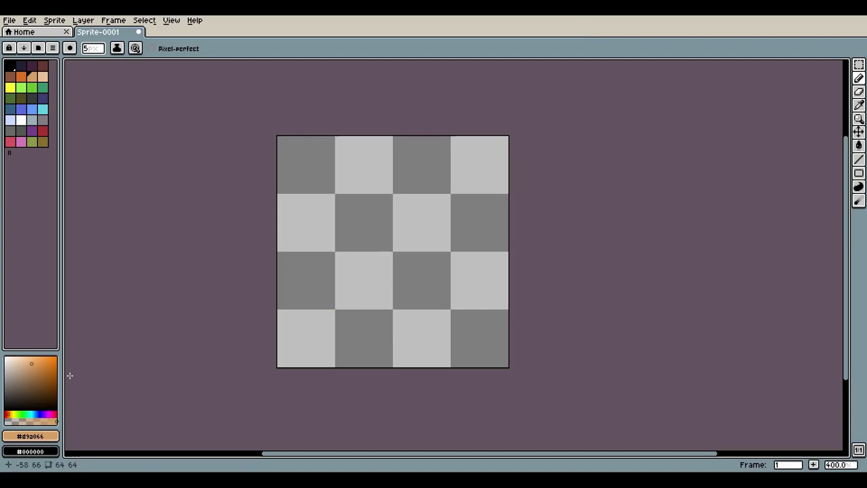
- Paint a filled egg-shaped head across most of the canvas in medium brown with the 5 px brush
left_click_drag(35, 367, 38, 373)
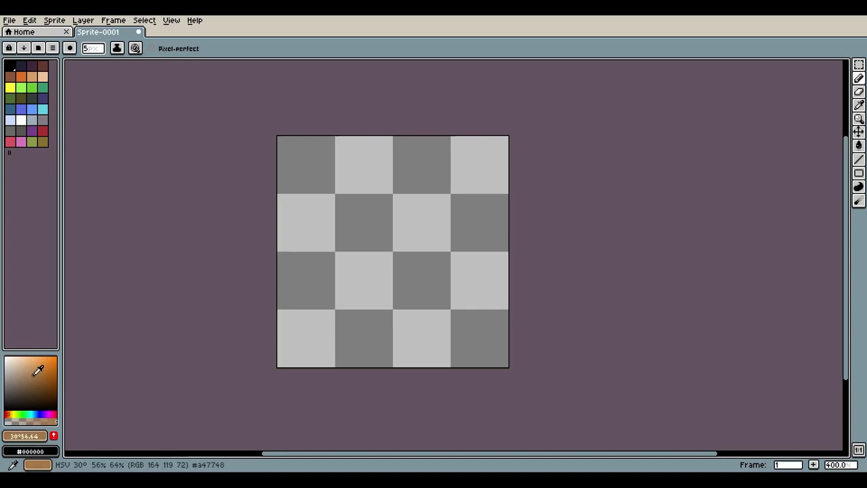
mouse_move(361, 180)
left_mouse_down()
mouse_move(358, 310)
mouse_move(450, 308)
mouse_move(434, 217)
mouse_move(428, 288)
mouse_move(433, 227)
mouse_move(379, 256)
mouse_move(395, 231)
left_mouse_up()
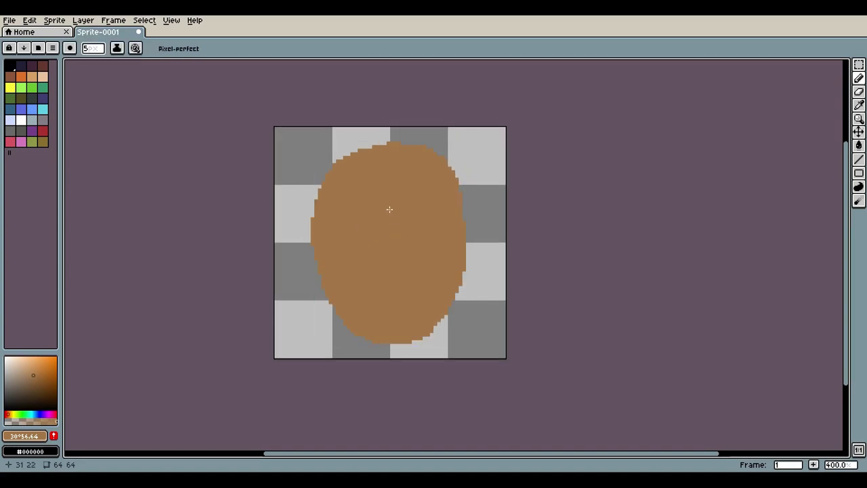
- Shade the head's lower right cheek with a semi-transparent dark reddish brown (HSV 18, 56, 49)
scroll(390, 209, "up", 1)
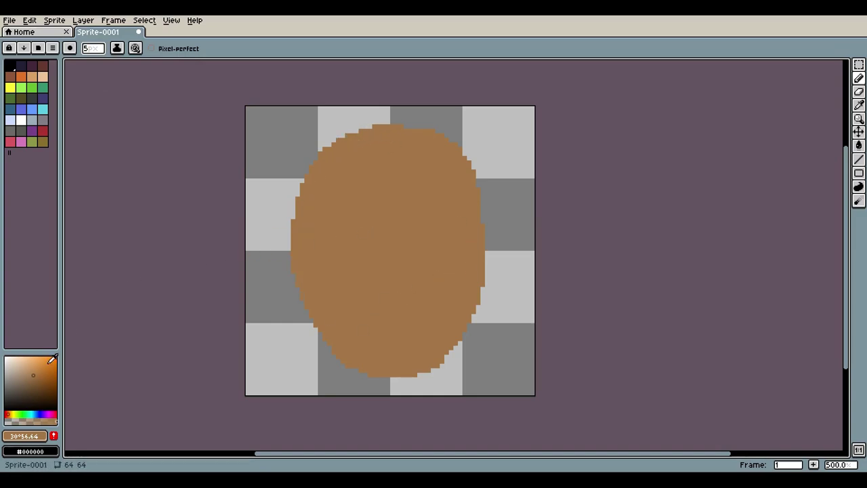
left_click(39, 373)
left_click_drag(35, 377, 33, 383)
left_click(9, 413)
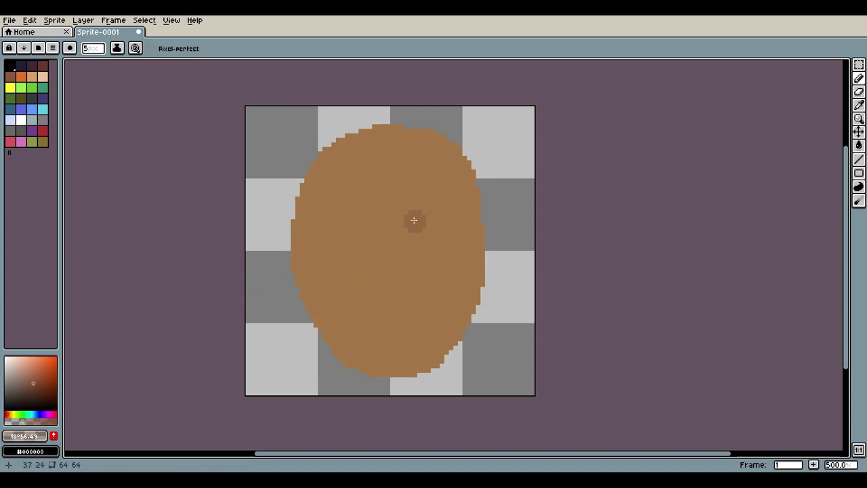
left_click_drag(461, 280, 433, 356)
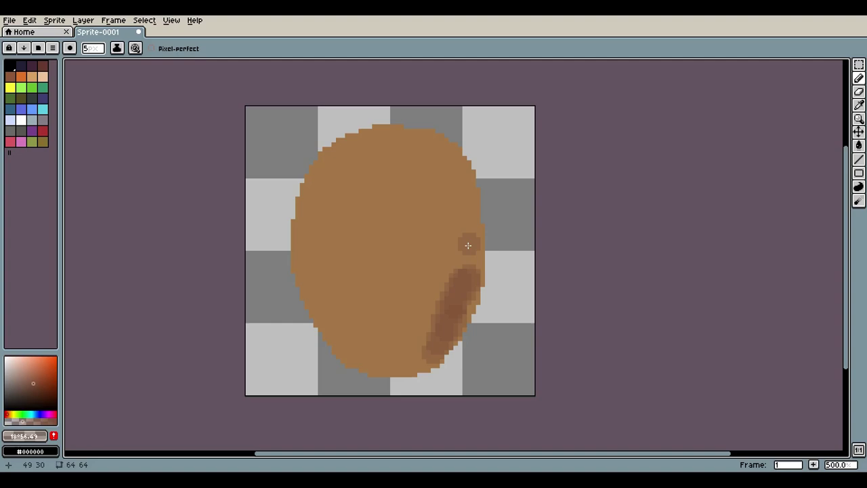
- Paint and deepen two dark eye sockets, a large one right of centre and a smaller one at the left edge
mouse_move(434, 206)
left_mouse_down()
mouse_move(422, 249)
mouse_move(406, 247)
mouse_move(404, 234)
mouse_move(426, 229)
mouse_move(428, 238)
mouse_move(425, 226)
mouse_move(435, 240)
mouse_move(444, 229)
mouse_move(425, 231)
mouse_move(431, 201)
mouse_move(424, 235)
left_mouse_up()
mouse_move(333, 238)
left_mouse_down()
mouse_move(297, 242)
mouse_move(290, 223)
mouse_move(283, 235)
mouse_move(332, 256)
mouse_move(336, 242)
mouse_move(338, 275)
mouse_move(334, 262)
mouse_move(309, 274)
left_mouse_up()
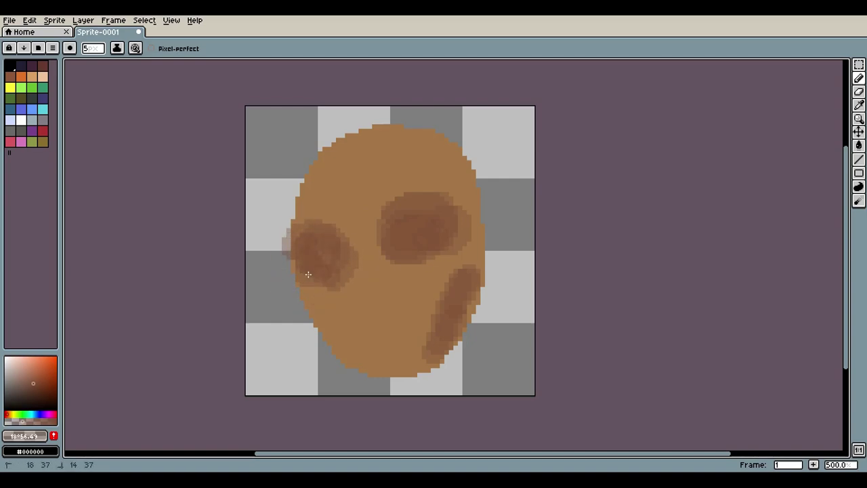
left_click_drag(393, 219, 402, 262)
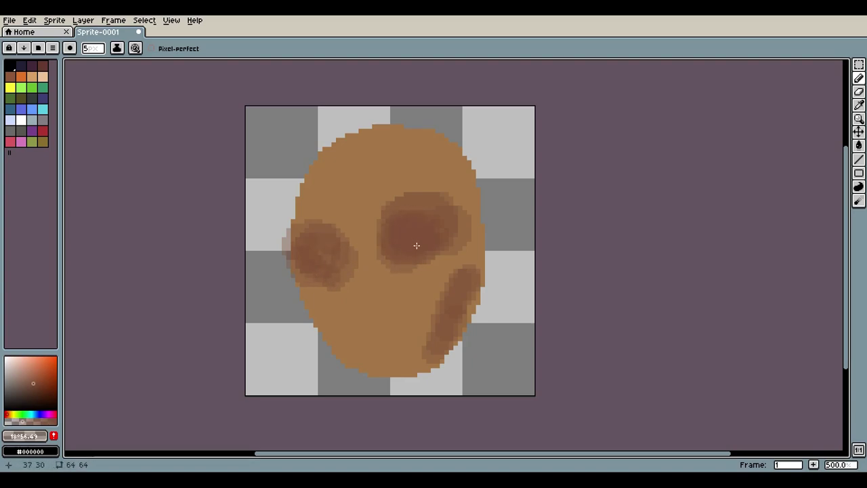
mouse_move(456, 241)
left_mouse_down()
mouse_move(407, 203)
mouse_move(413, 194)
left_mouse_up()
left_click_drag(324, 232, 289, 250)
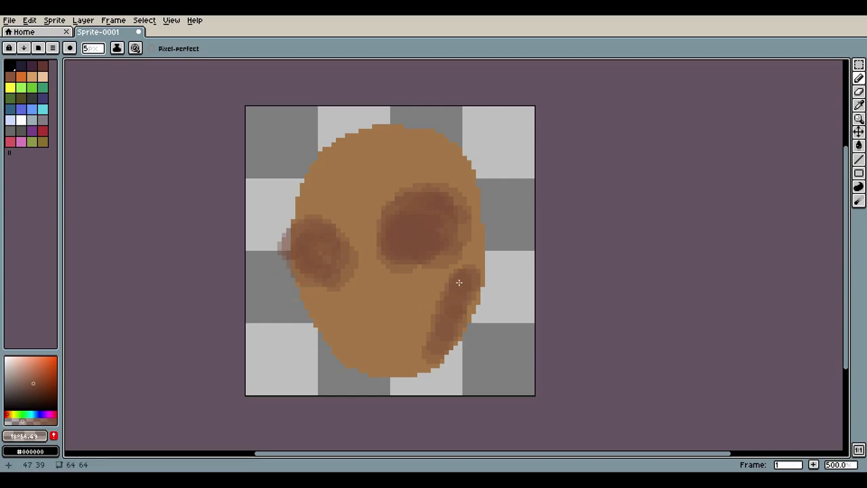
- Deepen the right cheek shadow and shade the jawline along both sides of the chin
left_click_drag(460, 283, 433, 339)
mouse_move(316, 316)
left_mouse_down()
mouse_move(359, 366)
mouse_move(324, 337)
mouse_move(351, 369)
mouse_move(333, 353)
mouse_move(368, 362)
mouse_move(492, 253)
mouse_move(421, 369)
mouse_move(352, 380)
mouse_move(371, 380)
mouse_move(352, 373)
mouse_move(374, 379)
left_mouse_up()
left_click(421, 369)
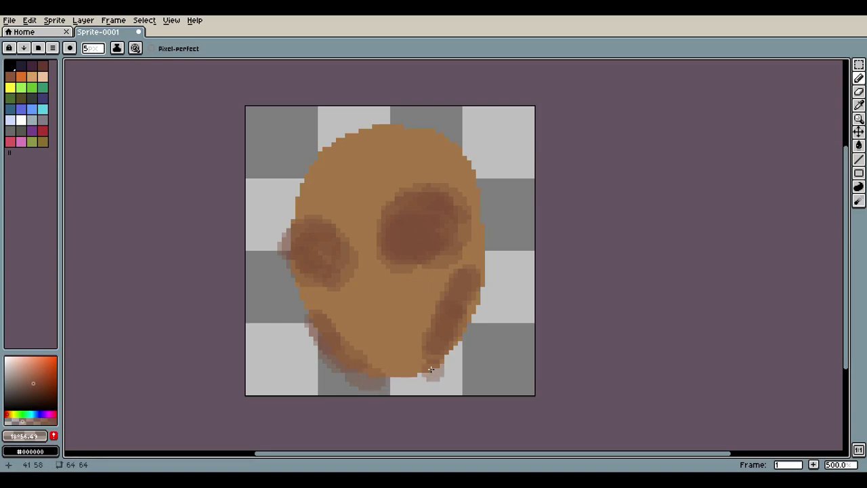
left_click_drag(431, 370, 410, 380)
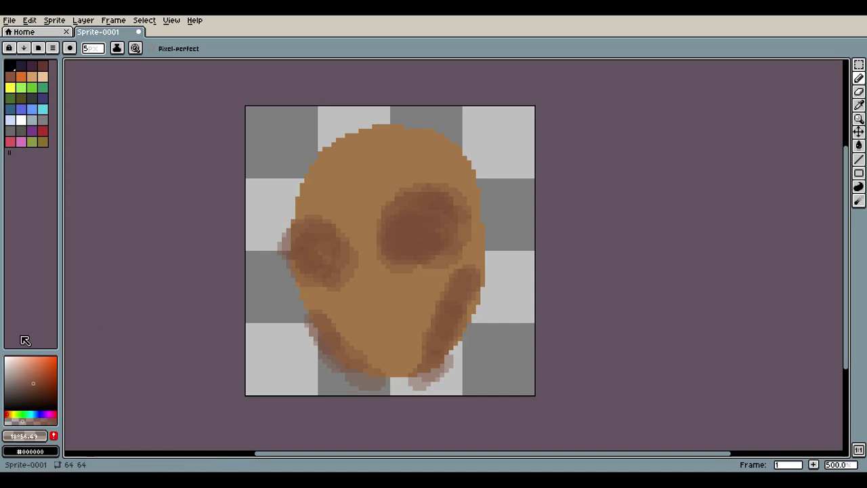
- Paint semi-transparent light tan highlights (HSV 30, 45, 84) on the forehead, nose bridge and nose tip with a 4 px brush
key("p")
key("Escape")
key("i")
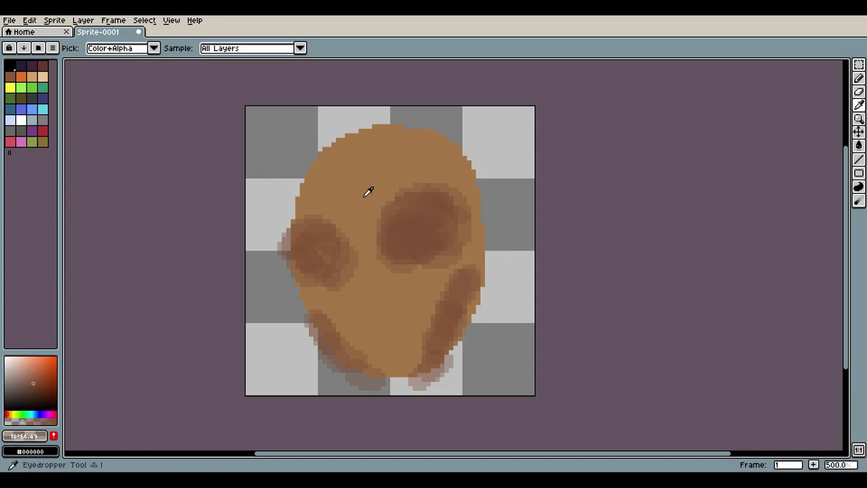
left_click(368, 192)
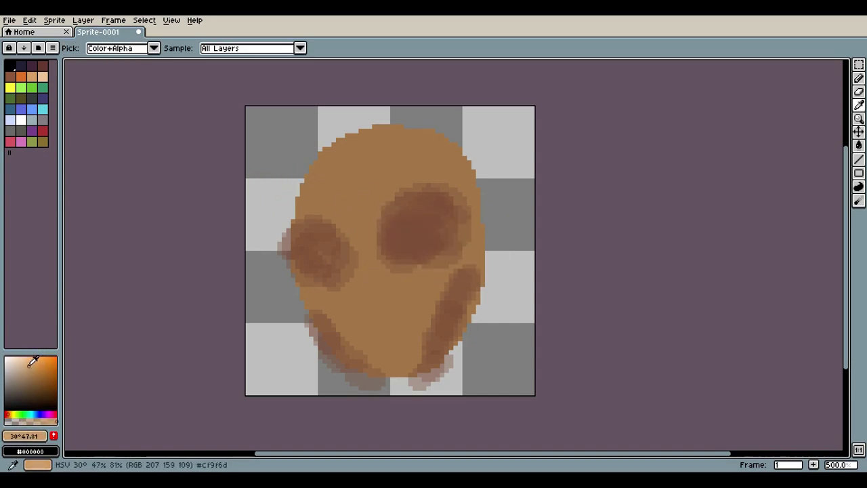
left_click(28, 364)
key("b")
left_click(101, 51)
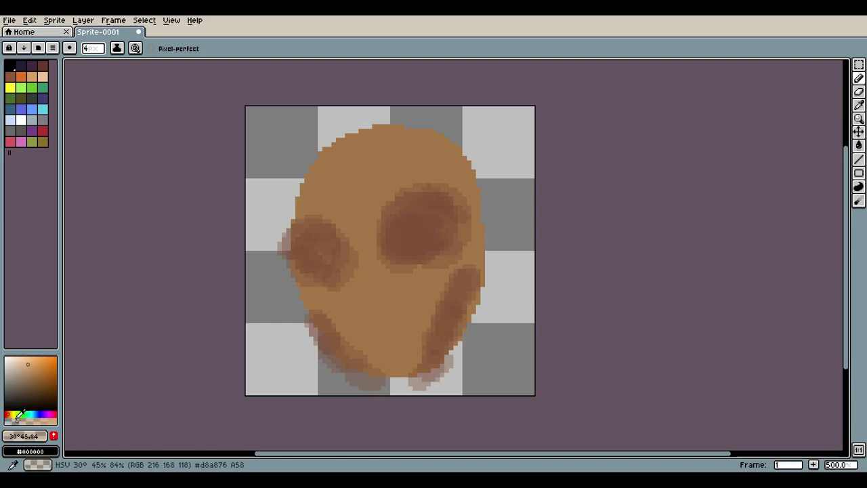
mouse_move(352, 227)
left_mouse_down()
mouse_move(354, 275)
mouse_move(365, 289)
mouse_move(382, 269)
mouse_move(342, 213)
mouse_move(315, 201)
left_mouse_up()
mouse_move(411, 186)
left_mouse_down()
mouse_move(357, 230)
mouse_move(387, 204)
mouse_move(383, 184)
mouse_move(347, 202)
mouse_move(372, 189)
mouse_move(334, 191)
mouse_move(367, 196)
mouse_move(400, 187)
mouse_move(324, 199)
mouse_move(325, 186)
mouse_move(399, 171)
mouse_move(365, 155)
mouse_move(418, 183)
mouse_move(359, 161)
mouse_move(372, 161)
mouse_move(340, 185)
left_mouse_up()
left_click_drag(410, 147, 387, 191)
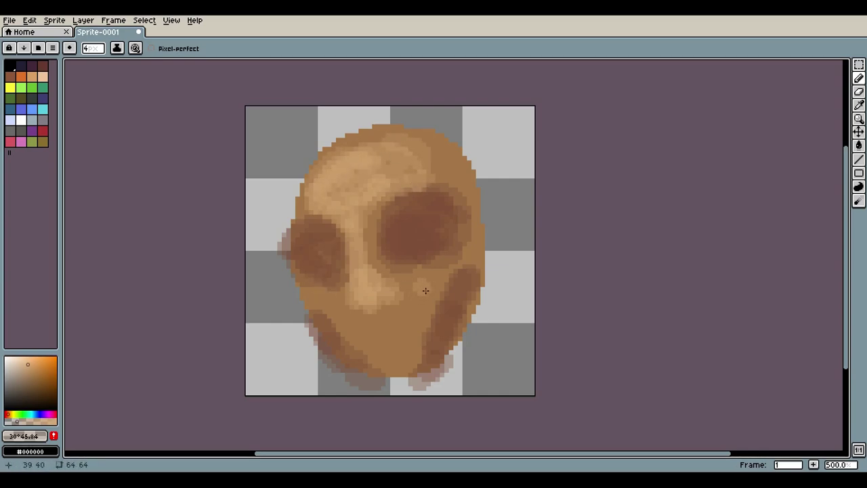
mouse_move(353, 282)
left_mouse_down()
mouse_move(388, 300)
mouse_move(346, 310)
mouse_move(373, 288)
left_mouse_up()
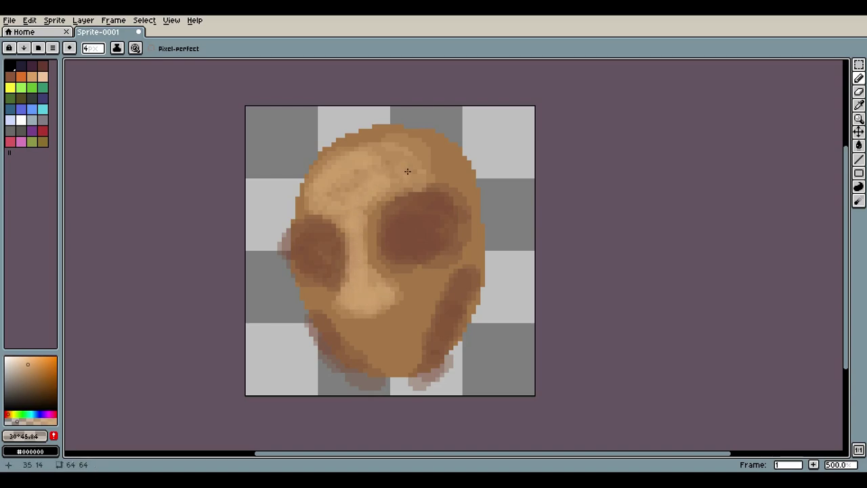
- Draw the upper lip below the nose in dark brown (HSV 21, 43, 33) with a 1 px brush
left_click_drag(427, 147, 410, 106)
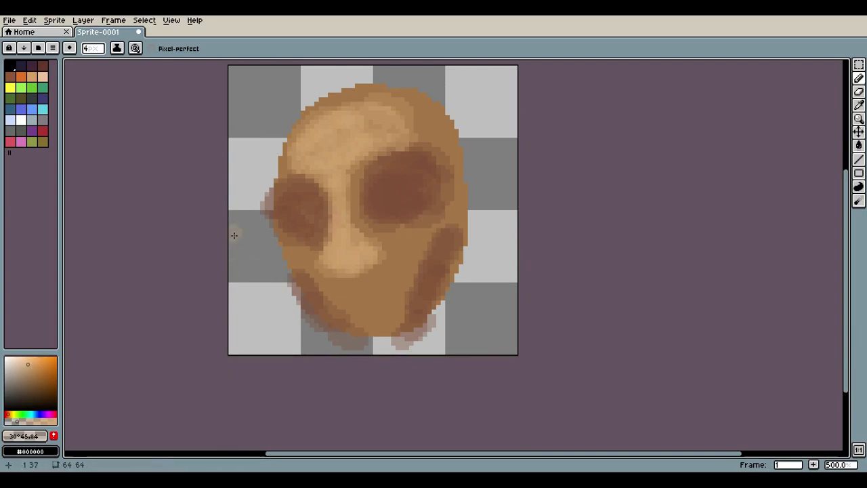
key("p")
left_click(419, 264)
key("i")
left_click(410, 286)
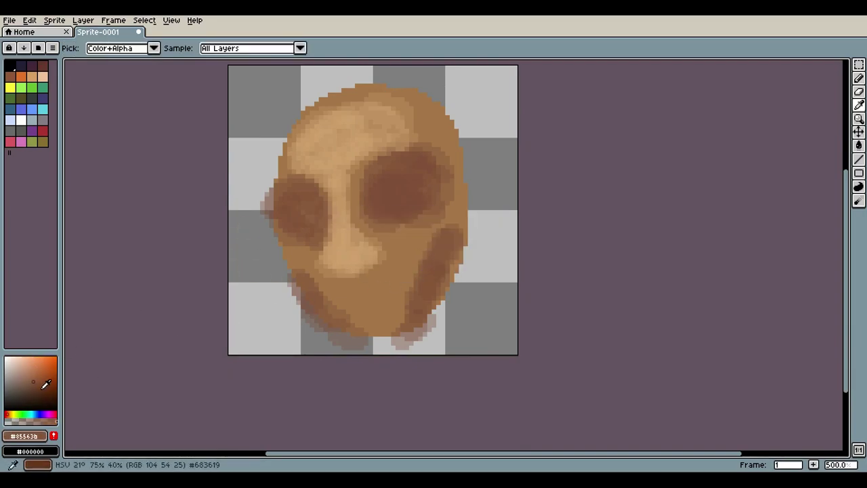
left_click(27, 392)
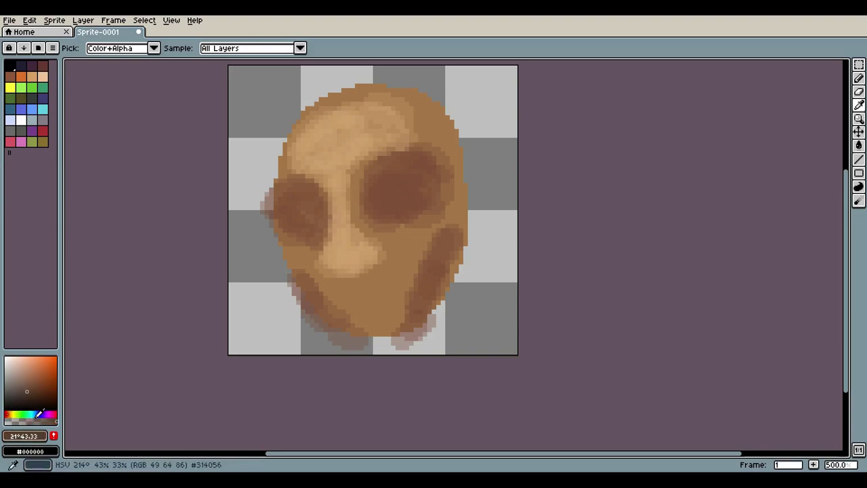
key("b")
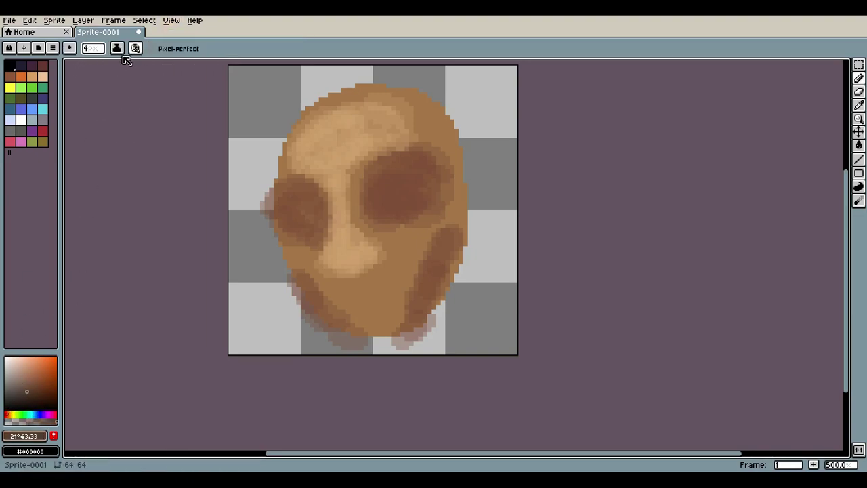
left_click(94, 49)
left_click_drag(357, 299, 354, 272)
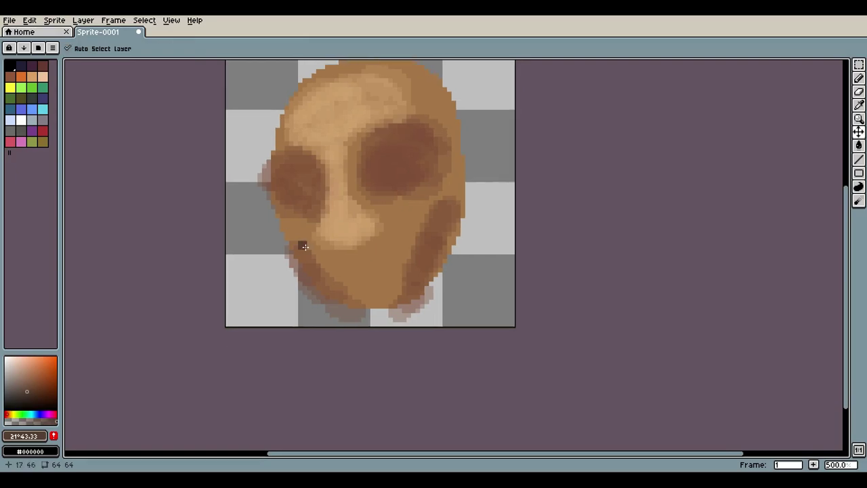
left_click_drag(91, 49, 78, 48)
left_click(86, 66)
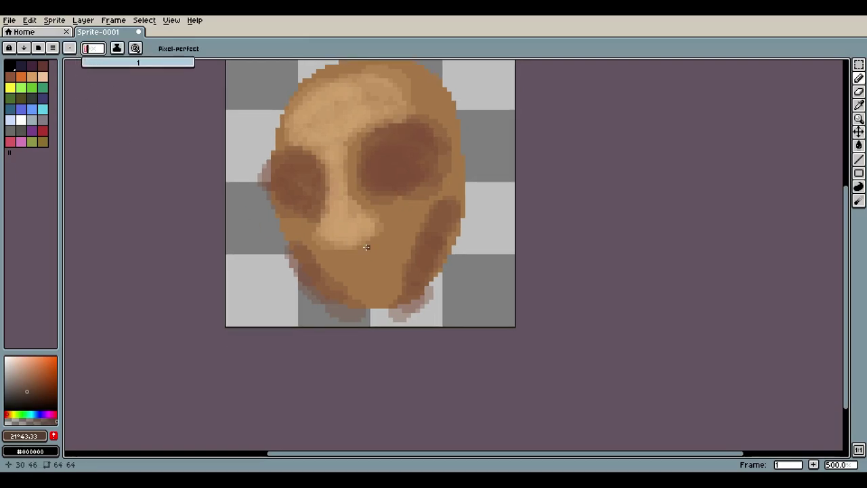
left_click_drag(332, 266, 398, 259)
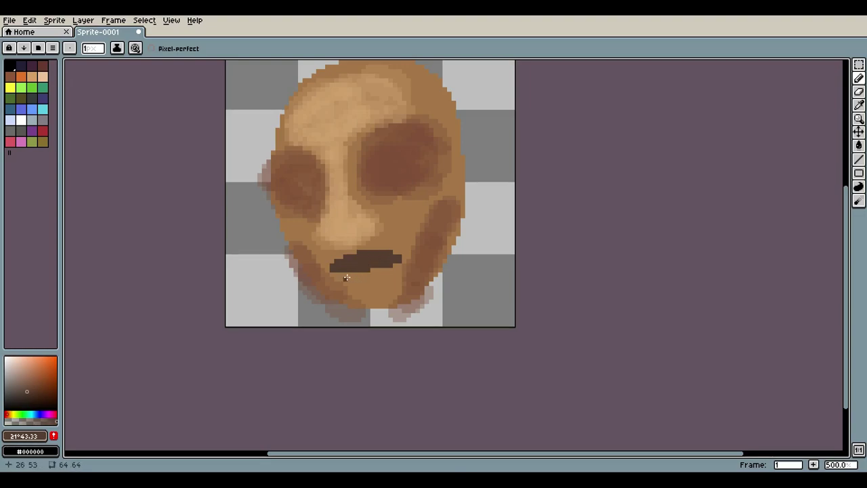
- Draw the lower lip directly beneath the upper lip in dark red (HSV 6, 52, 49)
left_click(25, 379)
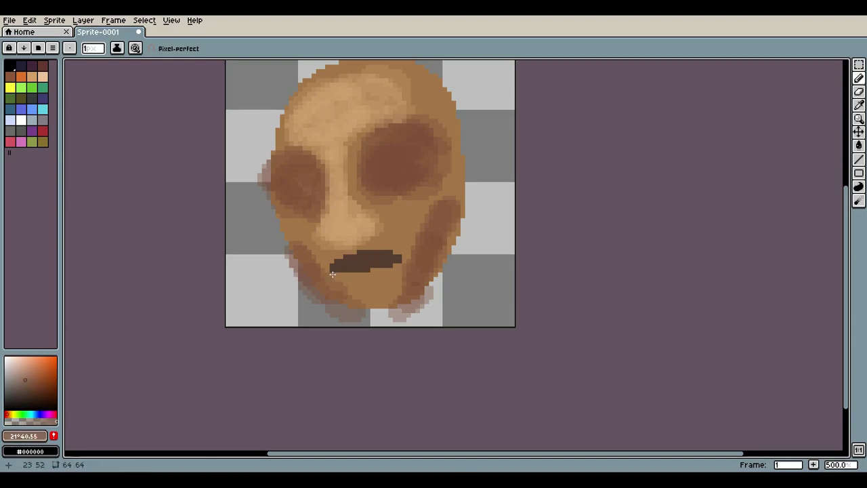
key("ctrl+z")
key("v")
left_click(10, 414)
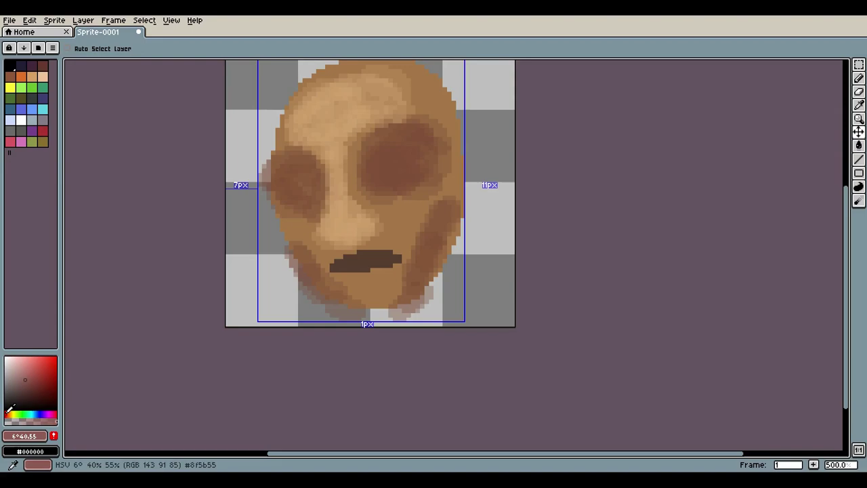
left_click(33, 378)
left_click(31, 384)
key("b")
mouse_move(326, 274)
left_mouse_down()
mouse_move(354, 281)
mouse_move(398, 262)
mouse_move(335, 275)
mouse_move(377, 270)
left_mouse_up()
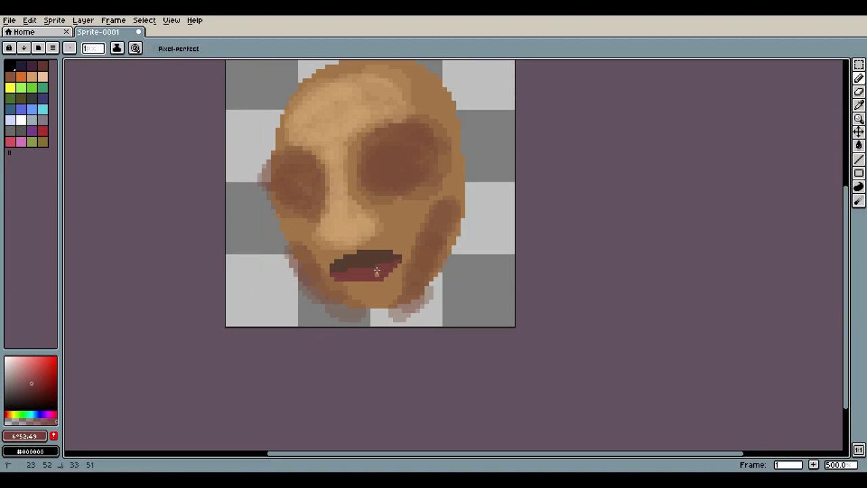
- Erase the stray shading outside the head's outline with the 8 px eraser, cleaning up the left side and the jaw
left_click_drag(74, 160, 83, 213)
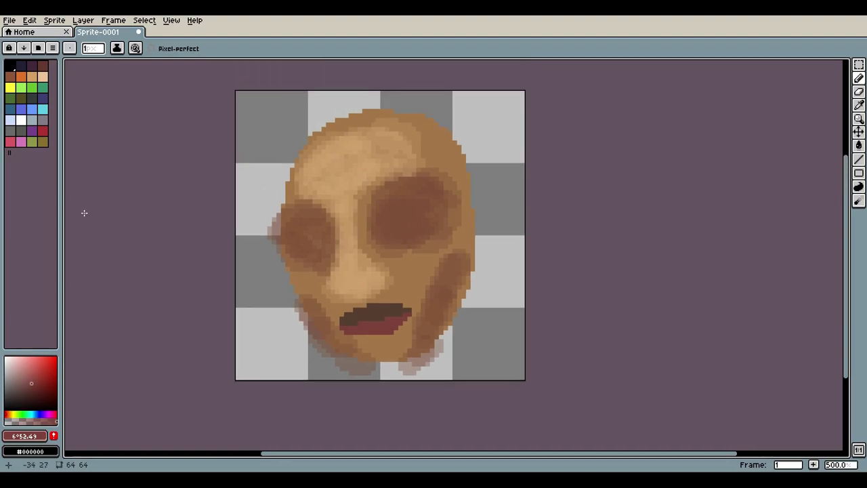
left_click_drag(112, 162, 103, 150)
key("e")
scroll(271, 195, "up", 2)
scroll(255, 207, "down", 2)
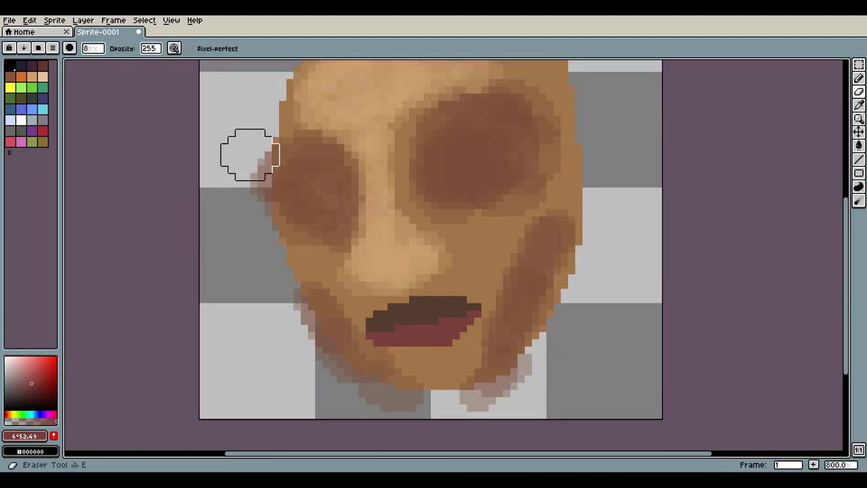
mouse_move(250, 237)
left_mouse_down()
mouse_move(288, 330)
mouse_move(344, 395)
mouse_move(455, 437)
mouse_move(482, 412)
mouse_move(453, 439)
mouse_move(494, 428)
mouse_move(484, 417)
mouse_move(547, 389)
mouse_move(598, 297)
mouse_move(611, 240)
mouse_move(563, 339)
mouse_move(517, 394)
mouse_move(475, 426)
mouse_move(391, 440)
mouse_move(279, 317)
mouse_move(242, 158)
mouse_move(250, 208)
left_mouse_up()
scroll(248, 213, "up", 3)
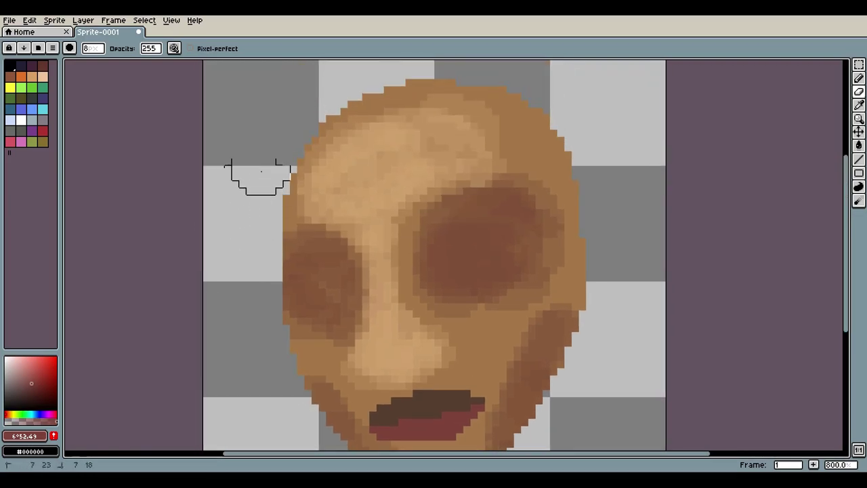
scroll(528, 76, "up", 1)
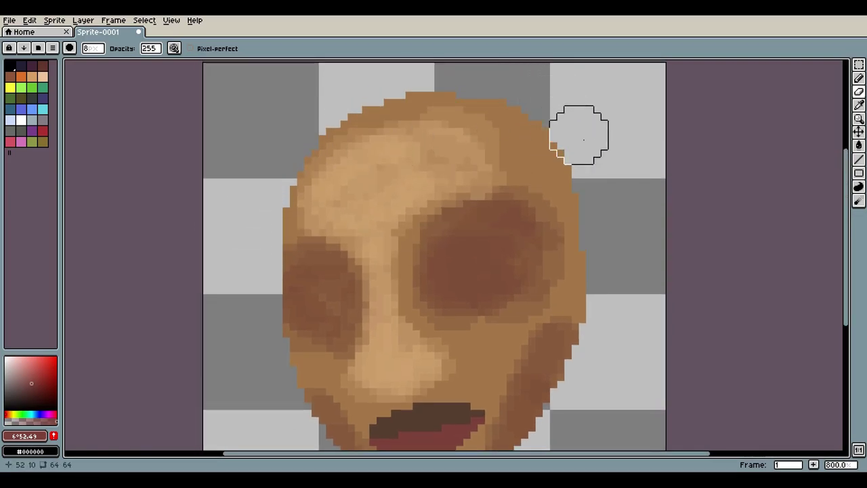
scroll(563, 178, "down", 6)
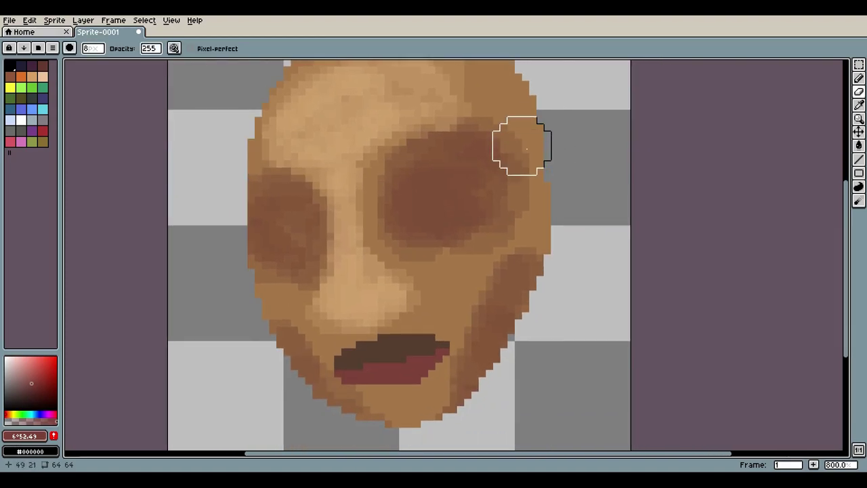
scroll(526, 148, "up", 4)
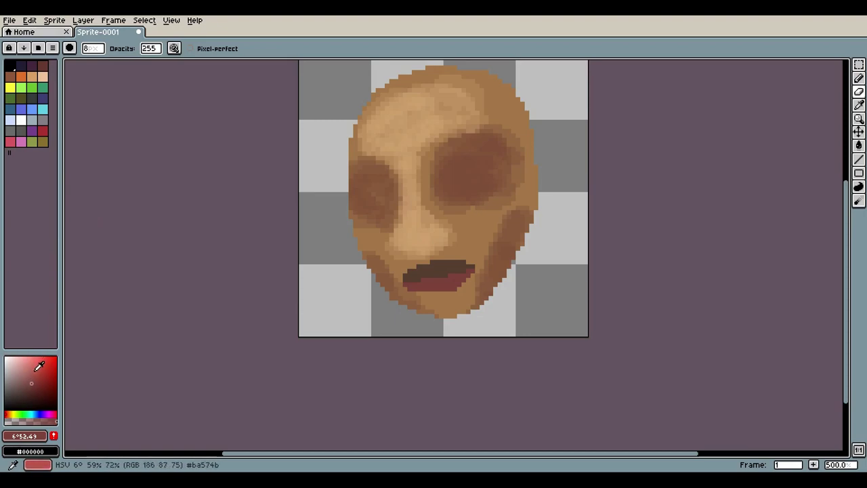
- Paint a semi-transparent light tan highlight (HSV 30, 31, 89) on the cheek below the larger eye socket with a 5 px brush
key("p")
key("Escape")
key("i")
left_click(466, 177)
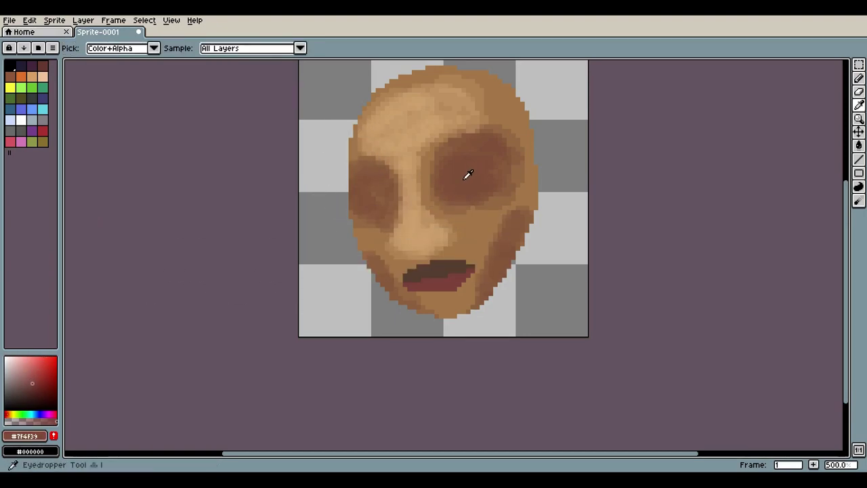
left_click(32, 373)
mouse_move(36, 368)
left_mouse_down()
mouse_move(15, 358)
mouse_move(29, 385)
left_mouse_up()
left_click(485, 235)
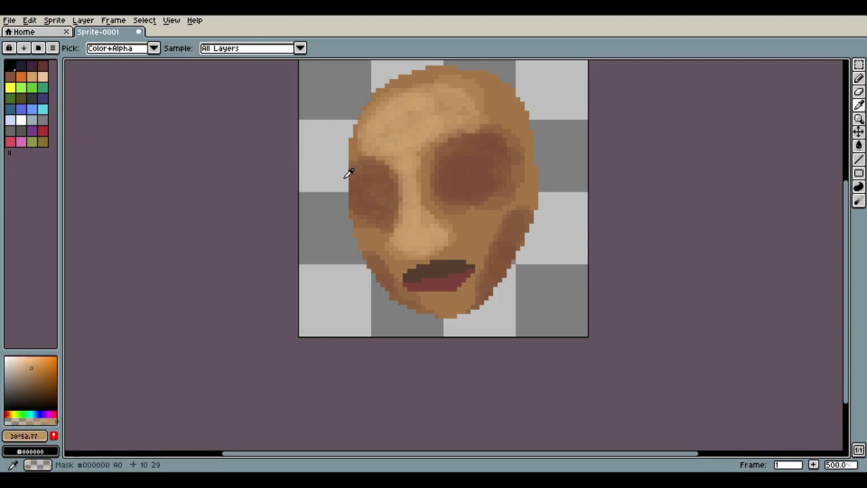
key("b")
left_click(93, 51)
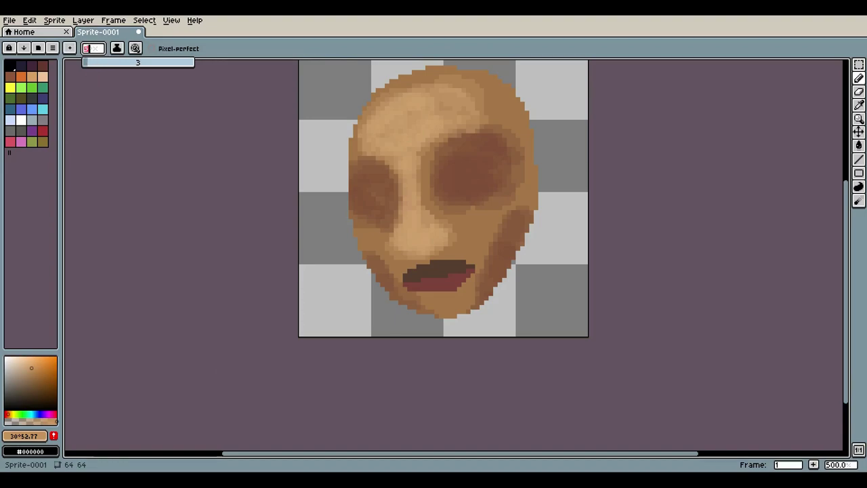
left_click(21, 421)
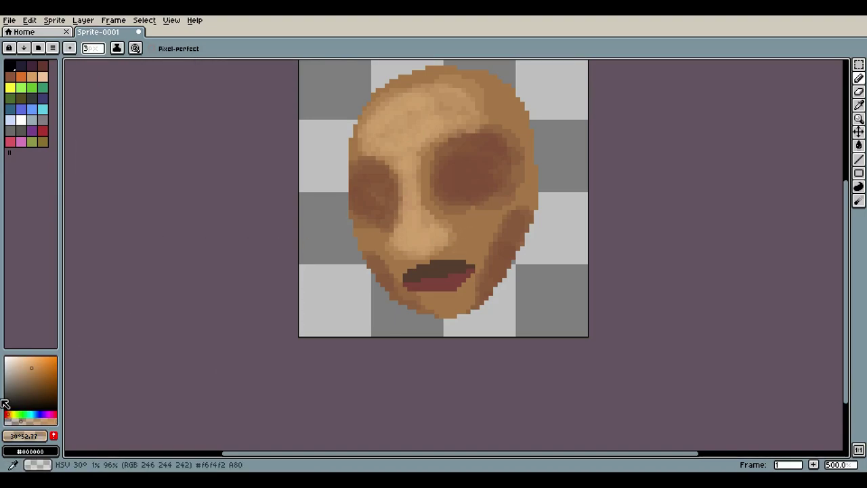
left_click(93, 52)
left_click_drag(474, 224, 459, 238)
left_click_drag(486, 225, 470, 245)
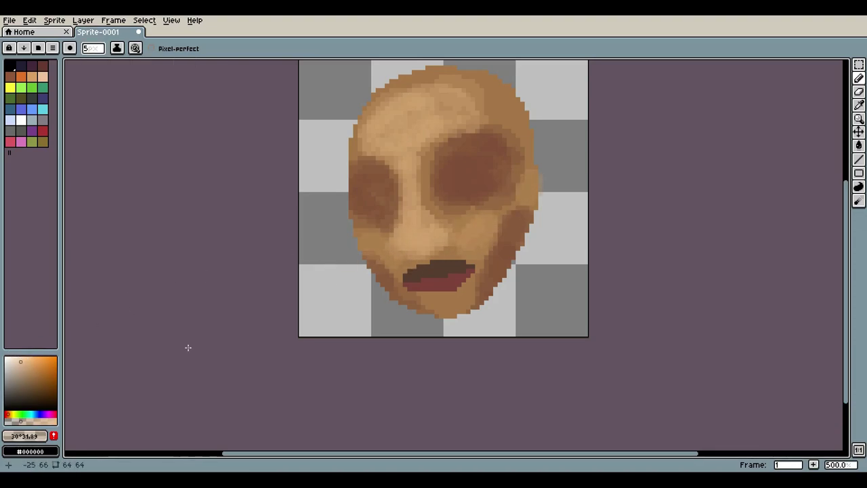
- Brighten the nose tip, nose bridge and forehead with semi-transparent light tan (HSV 30, 31, 86), using the 5 px brush
left_click(400, 245)
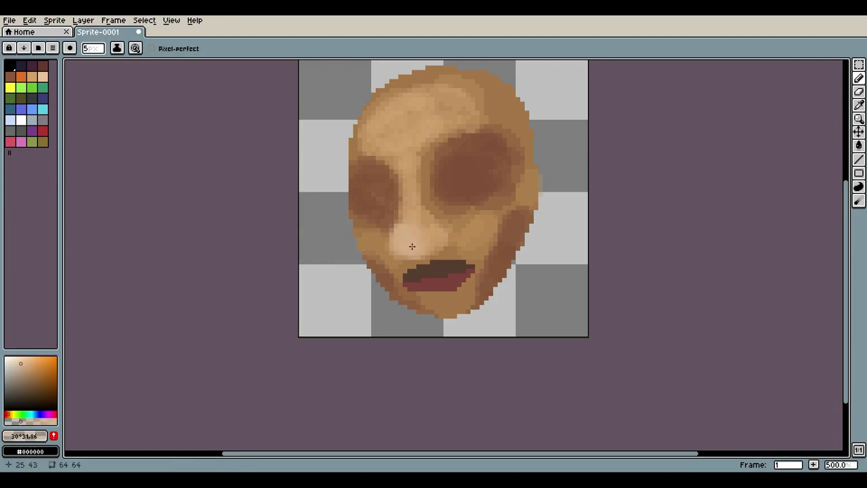
left_click(413, 248)
left_click_drag(420, 242, 410, 210)
mouse_move(400, 153)
left_mouse_down()
mouse_move(389, 127)
mouse_move(430, 106)
mouse_move(416, 145)
left_mouse_up()
- Line the left side of the nose and the inner edge of the left eye socket in semi-transparent dark brown (HSV 30, 64, 35), 1 px brush
left_click(86, 52)
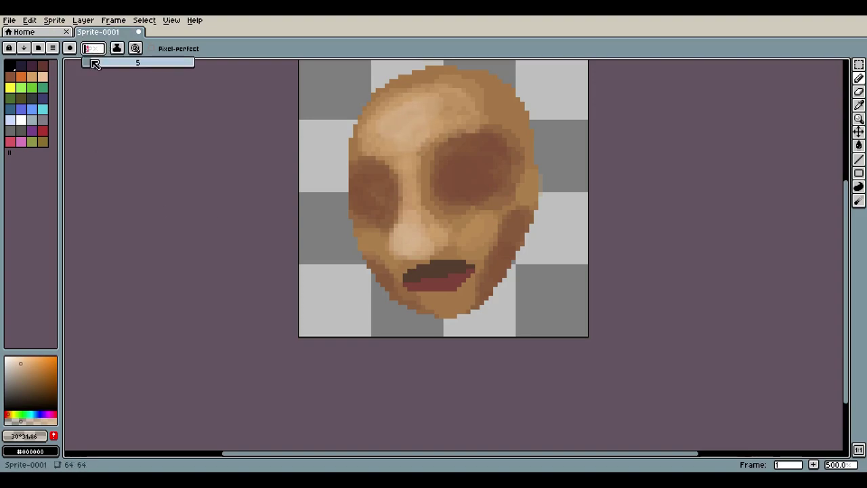
left_click_drag(91, 62, 87, 62)
left_click_drag(24, 391, 38, 390)
left_click(29, 420)
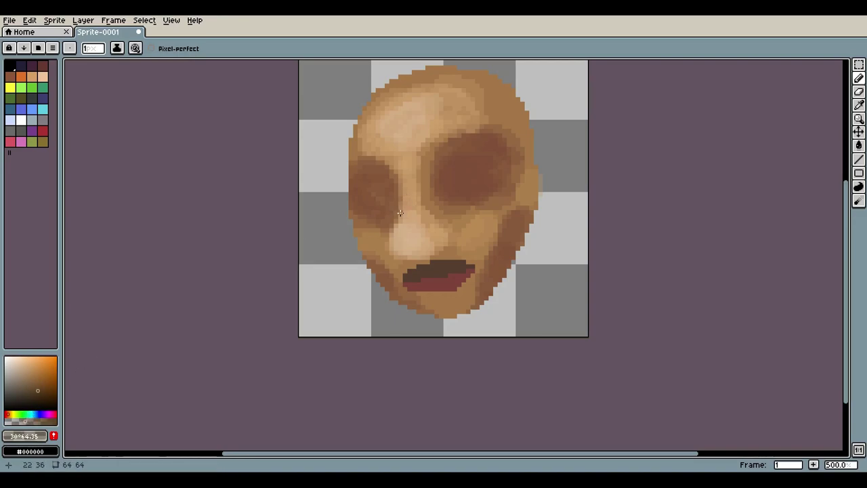
mouse_move(400, 213)
left_mouse_down()
mouse_move(388, 234)
mouse_move(396, 256)
left_mouse_up()
left_click_drag(399, 211, 393, 171)
- Shade the head's contour along the right side, left side, jaw and upper right of the skull with the same thin dark brown
mouse_move(467, 129)
left_mouse_down()
mouse_move(527, 125)
mouse_move(537, 141)
mouse_move(527, 126)
mouse_move(530, 202)
mouse_move(517, 249)
mouse_move(527, 225)
left_mouse_up()
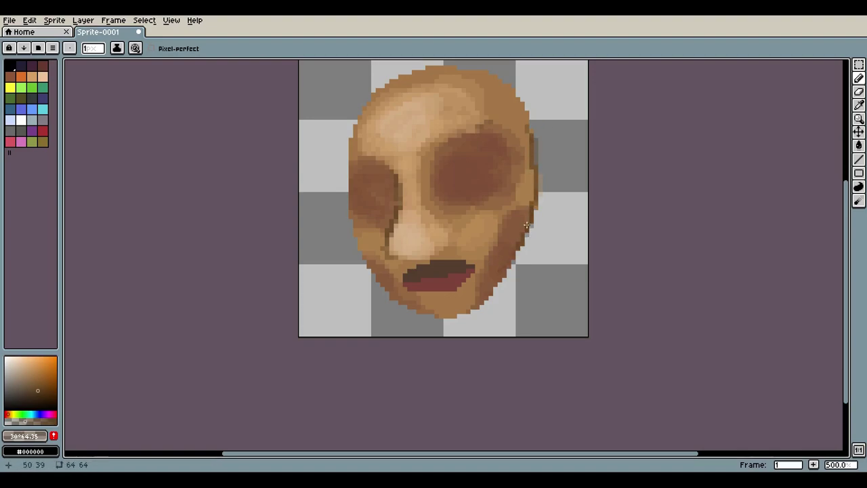
mouse_move(359, 123)
left_mouse_down()
mouse_move(378, 93)
mouse_move(352, 145)
mouse_move(351, 176)
left_mouse_up()
mouse_move(364, 247)
left_mouse_down()
mouse_move(380, 290)
mouse_move(461, 319)
left_mouse_up()
left_click_drag(436, 103, 331, 174)
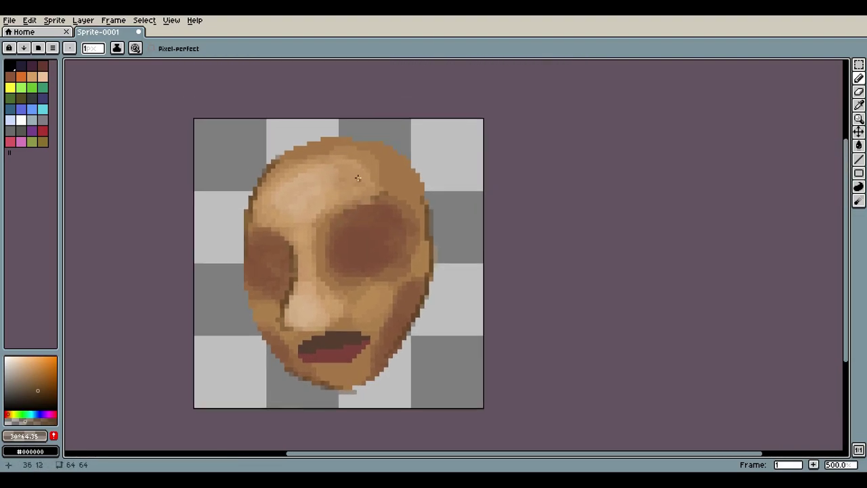
mouse_move(351, 140)
left_mouse_down()
mouse_move(403, 160)
mouse_move(388, 149)
mouse_move(426, 207)
left_mouse_up()
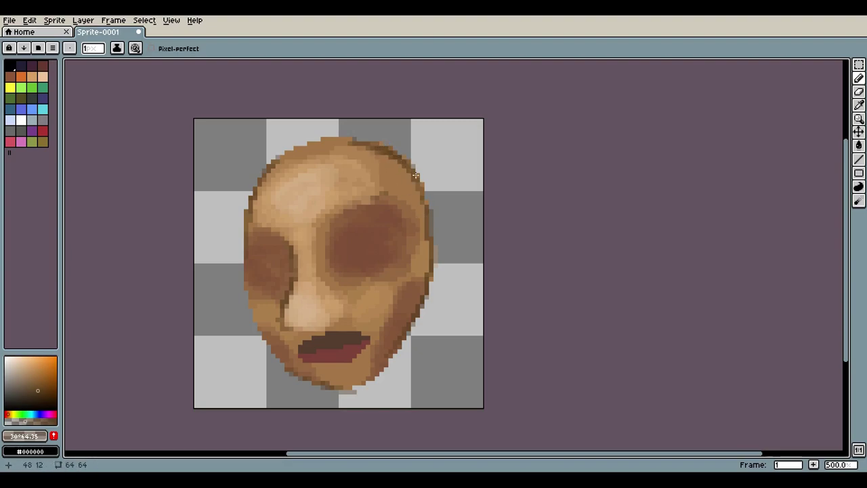
- Outline the edges of both eye sockets and darken the rim of the lips with the same thin dark brown
left_click_drag(354, 299, 437, 245)
mouse_move(410, 178)
left_mouse_down()
mouse_move(442, 151)
mouse_move(471, 161)
left_mouse_up()
left_click_drag(346, 177, 365, 189)
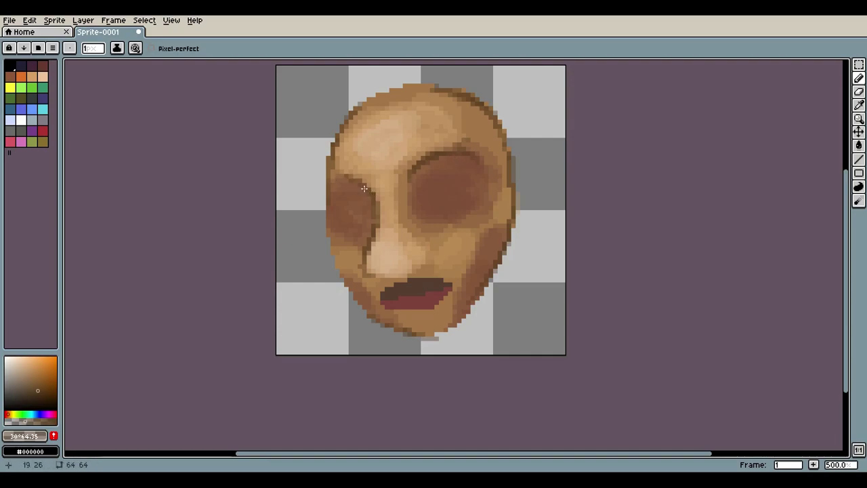
left_click_drag(488, 204, 462, 229)
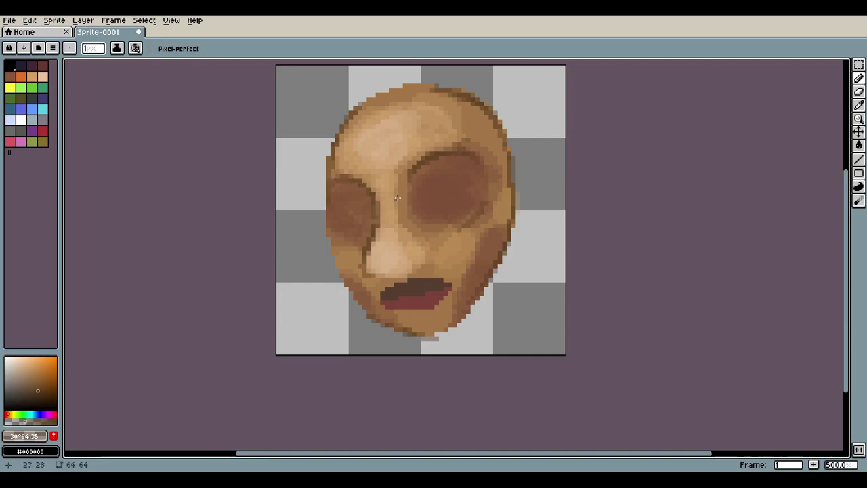
left_click_drag(410, 175, 410, 206)
left_click_drag(459, 191, 480, 167)
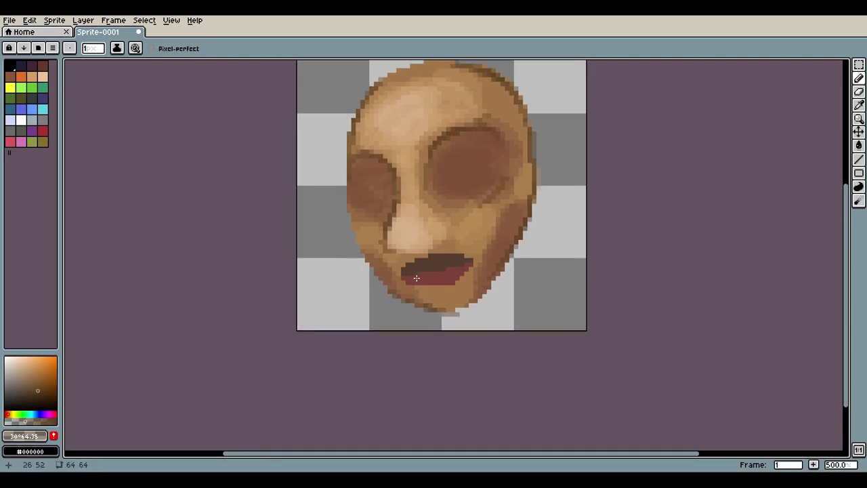
left_click_drag(405, 272, 453, 256)
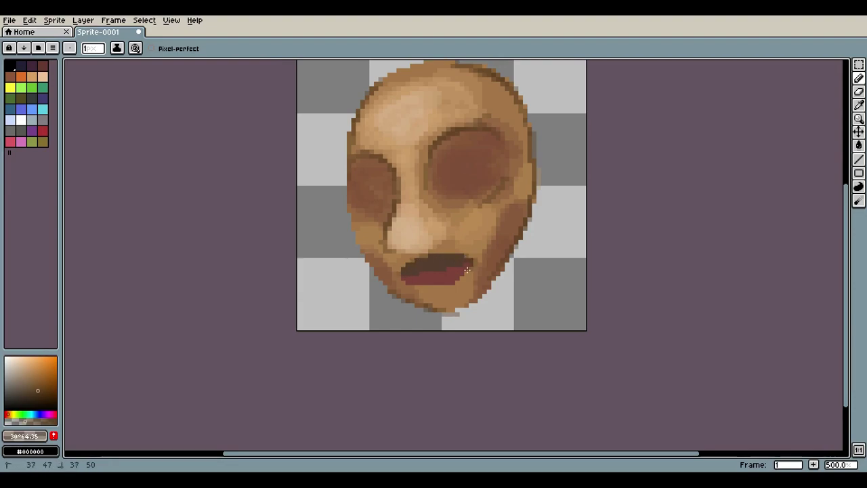
- Paint the whites of both eyes inside the sockets in opaque off-white (HSV 30, 10, 94)
left_click(10, 359)
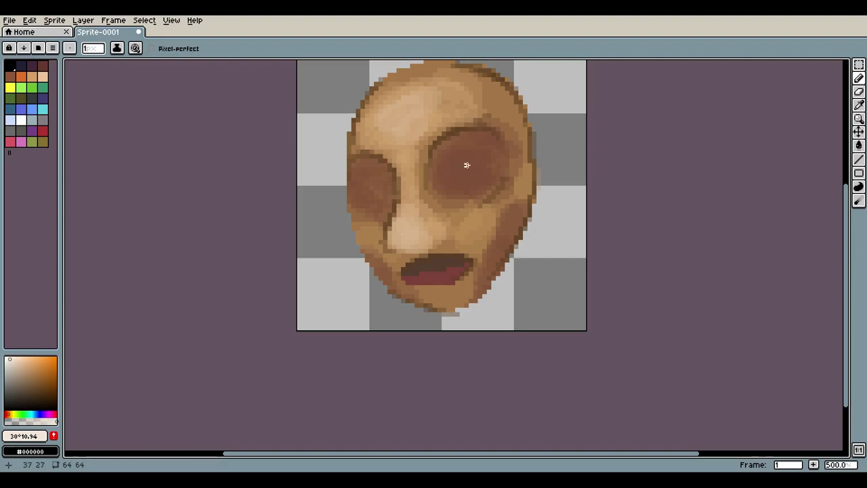
mouse_move(467, 165)
left_mouse_down()
mouse_move(488, 177)
mouse_move(482, 160)
mouse_move(471, 181)
mouse_move(459, 170)
left_mouse_up()
mouse_move(358, 188)
left_mouse_down()
mouse_move(376, 186)
mouse_move(370, 195)
left_mouse_up()
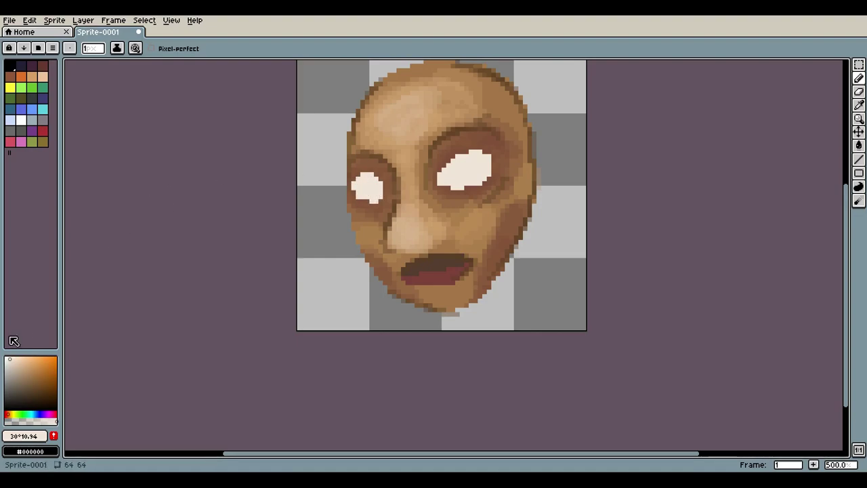
- Draw a round pupil in each eye in very dark brown (HSV 30, 75, 13)
left_click(25, 384)
left_click(43, 402)
left_click_drag(444, 169, 459, 176)
key("ctrl+z")
left_click_drag(367, 187, 368, 192)
left_click_drag(453, 157, 444, 188)
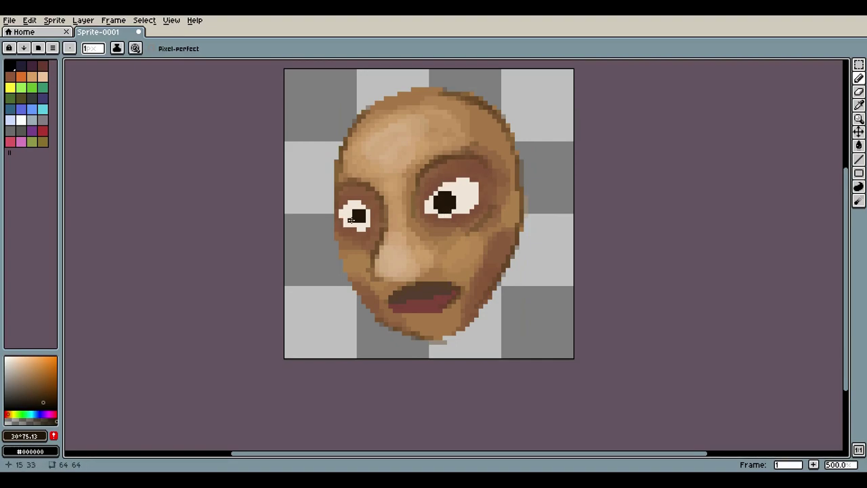
mouse_move(363, 207)
left_mouse_down()
mouse_move(350, 221)
mouse_move(369, 221)
mouse_move(355, 225)
left_mouse_up()
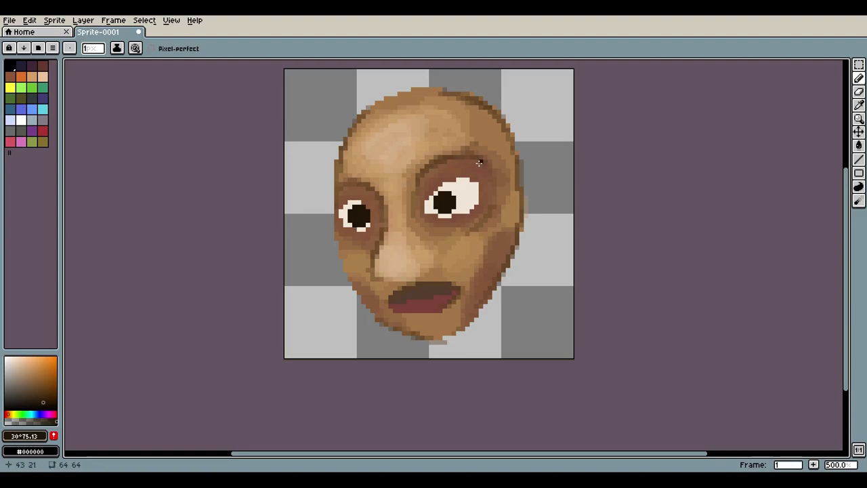
- Extend the eye white around the left pupil, trying pure white and recolouring it with the sampled off-white #f2e6d9
left_click(21, 120)
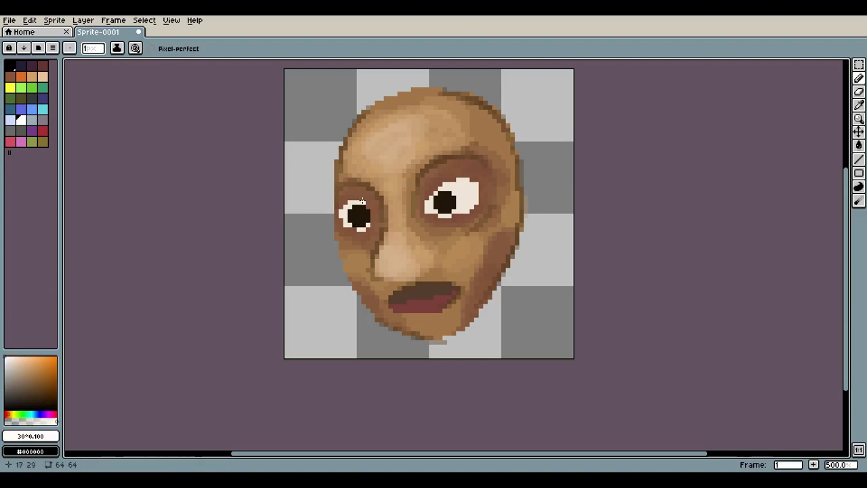
mouse_move(371, 208)
left_mouse_down()
mouse_move(372, 224)
mouse_move(354, 230)
left_mouse_up()
key("p")
key("Escape")
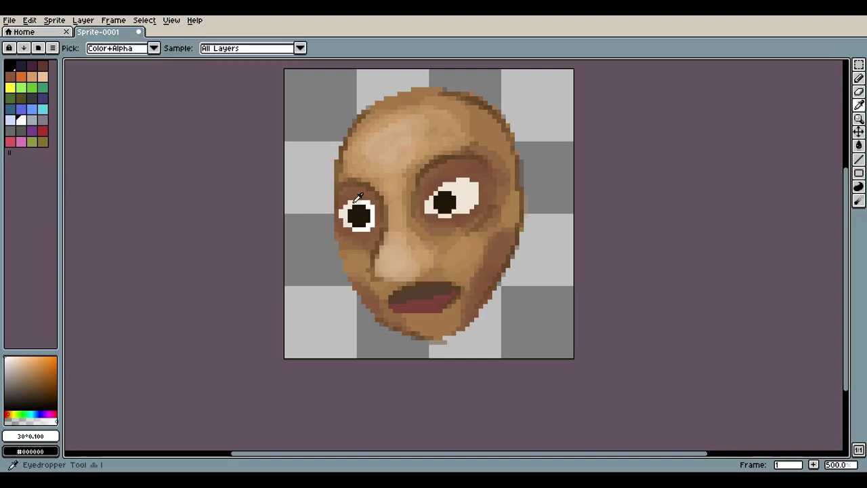
left_click(365, 204, "alt")
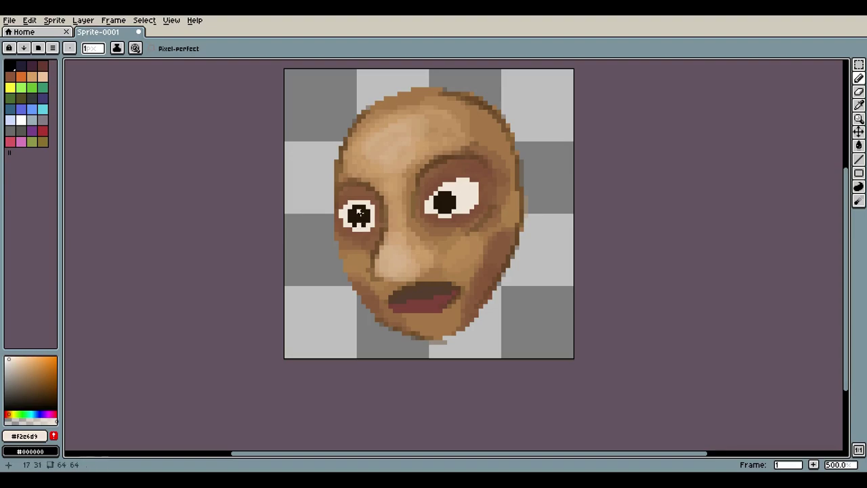
- Repair the left pupil in sampled dark brown #231608 and widen the eye white around it in off-white #f2e6d9
key("p")
key("Escape")
left_click(359, 226, "alt")
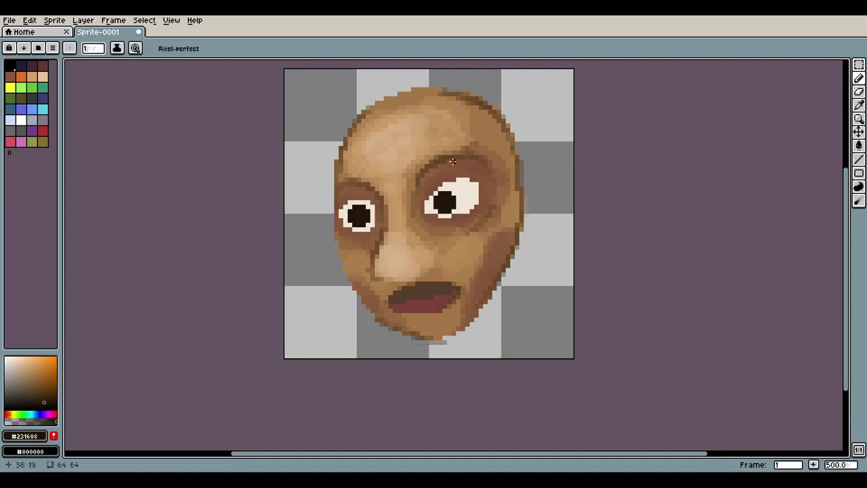
key("p")
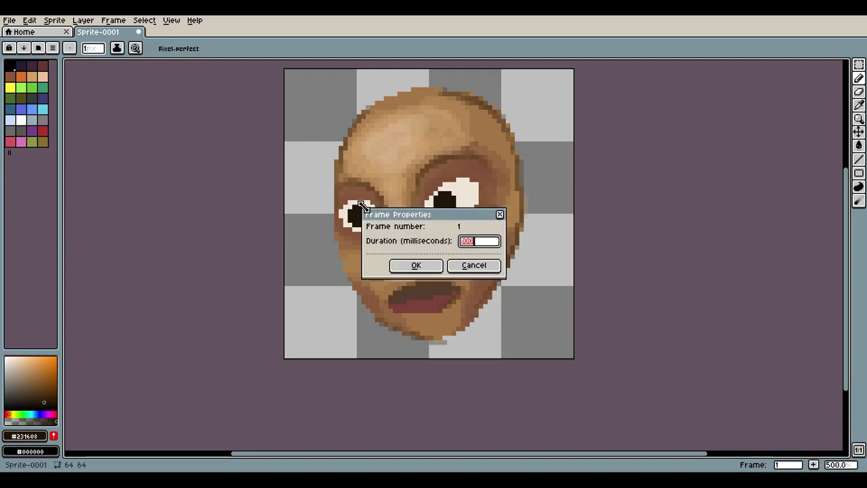
key("Escape")
left_click(343, 206, "alt")
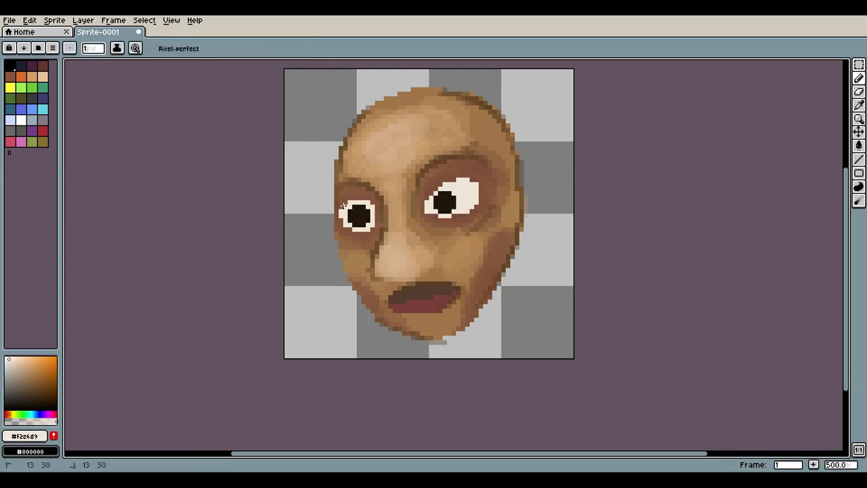
left_click_drag(344, 206, 370, 201)
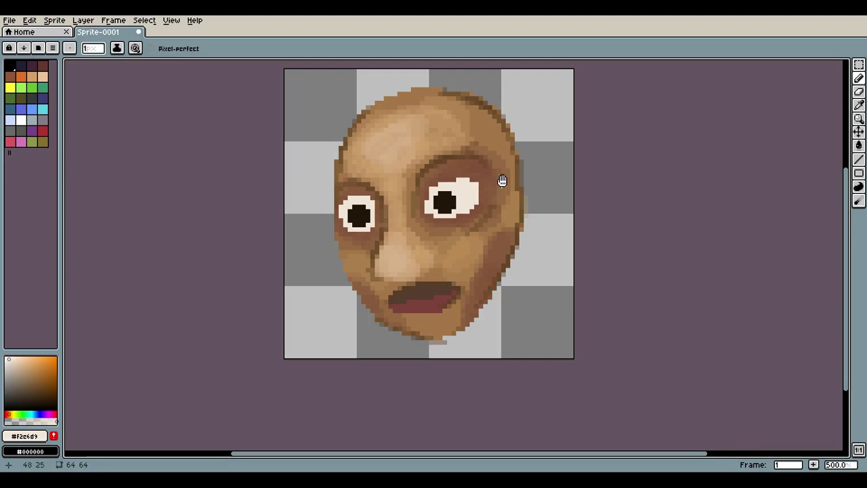
- Draw the nostril and the underside of the nose in brown #714c2d sampled from the nose's side line
scroll(482, 174, "down", 4)
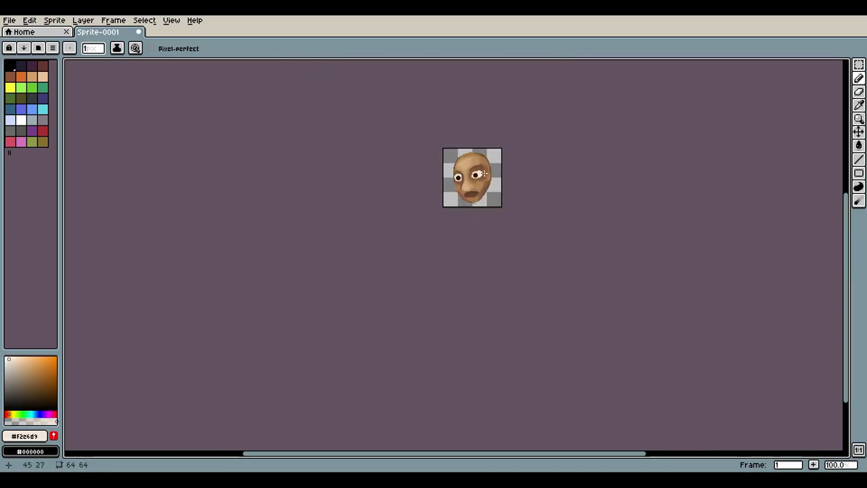
scroll(483, 175, "up", 6)
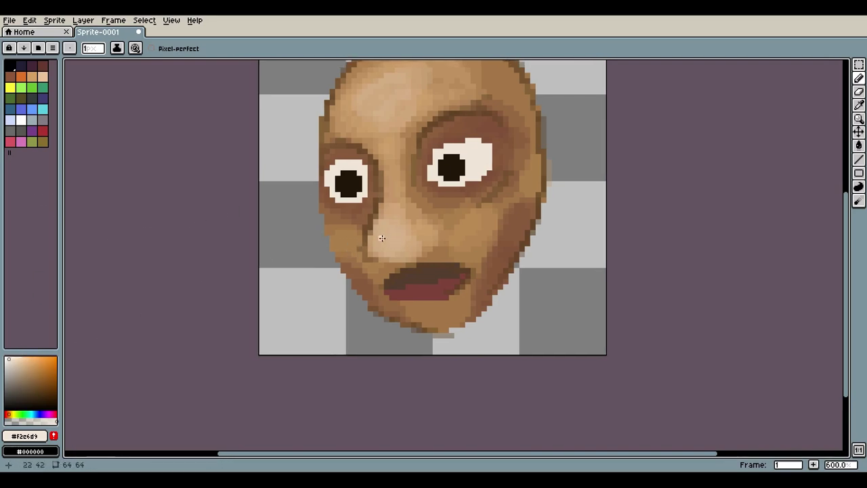
key("p")
key("Escape")
left_click(374, 209, "alt")
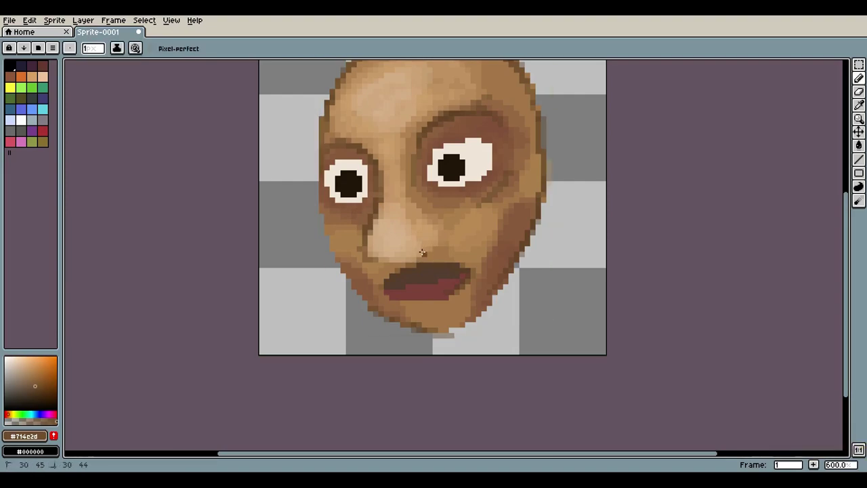
left_click(434, 248)
mouse_move(426, 249)
left_mouse_down()
mouse_move(406, 259)
mouse_move(379, 250)
left_mouse_up()
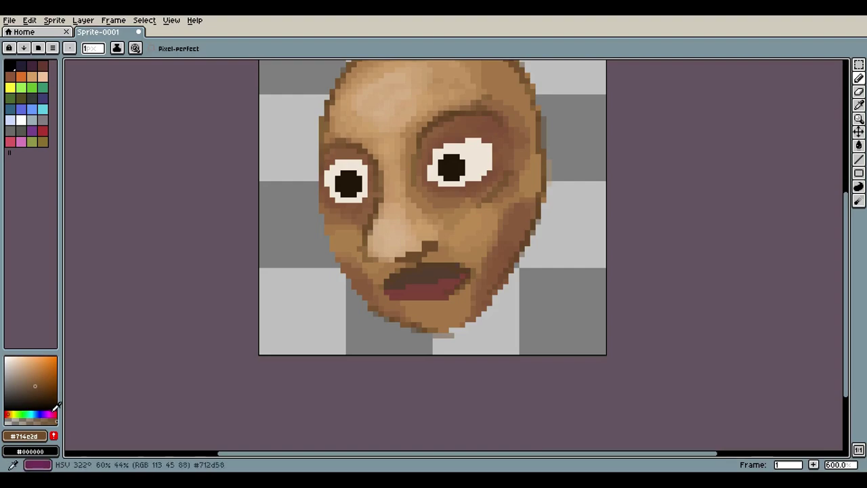
- Shade the right cheek's hollow, both outer edges of the face and the side of the nose with semi-transparent brown #714c2d
left_click(20, 421)
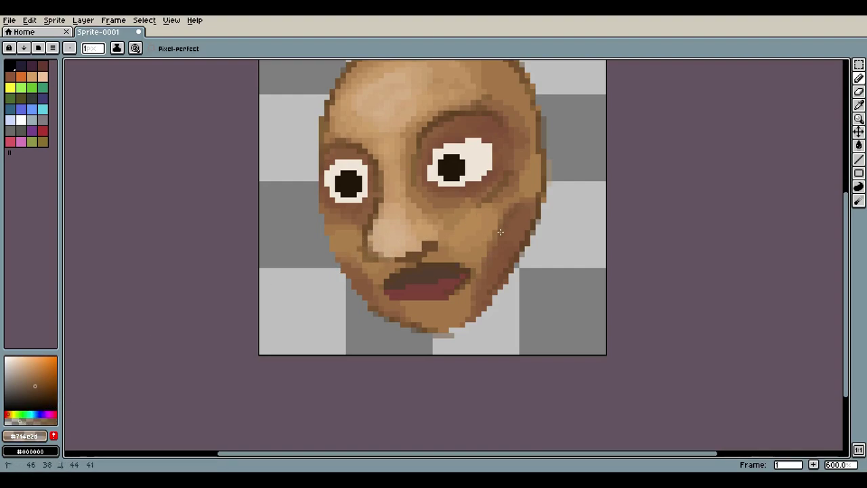
left_click_drag(483, 267, 517, 198)
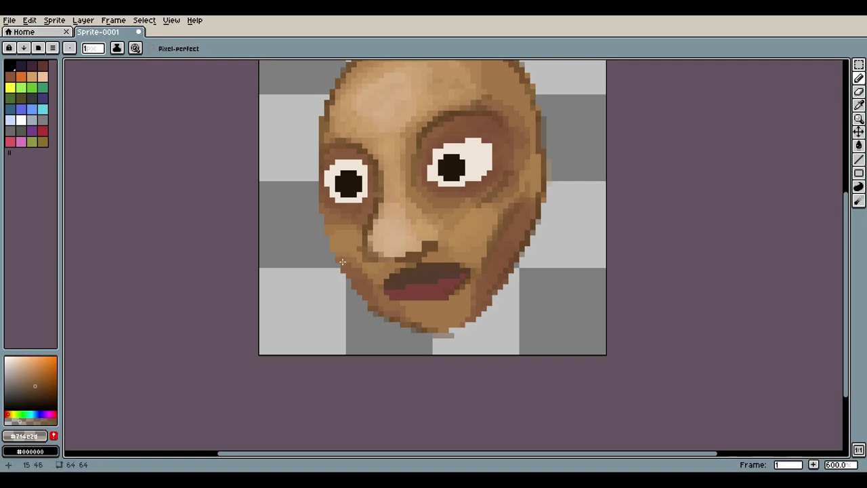
left_click_drag(339, 258, 326, 205)
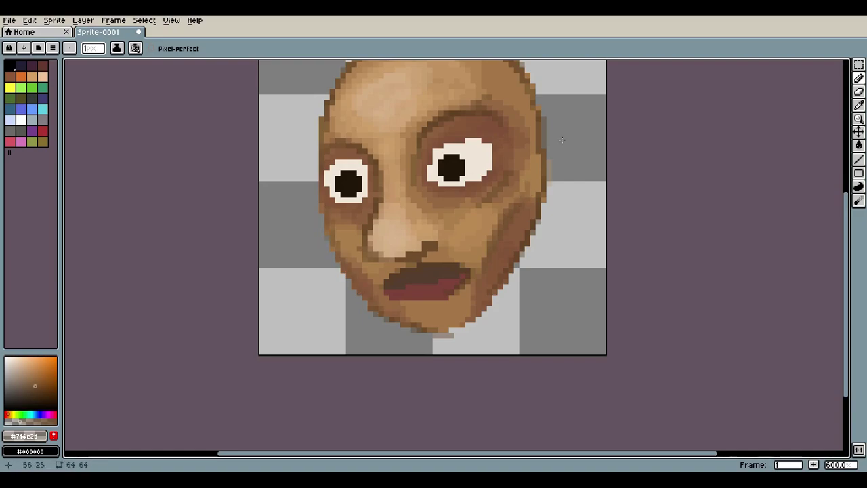
left_click_drag(541, 156, 532, 203)
left_click_drag(491, 176, 496, 218)
left_click_drag(384, 221, 384, 239)
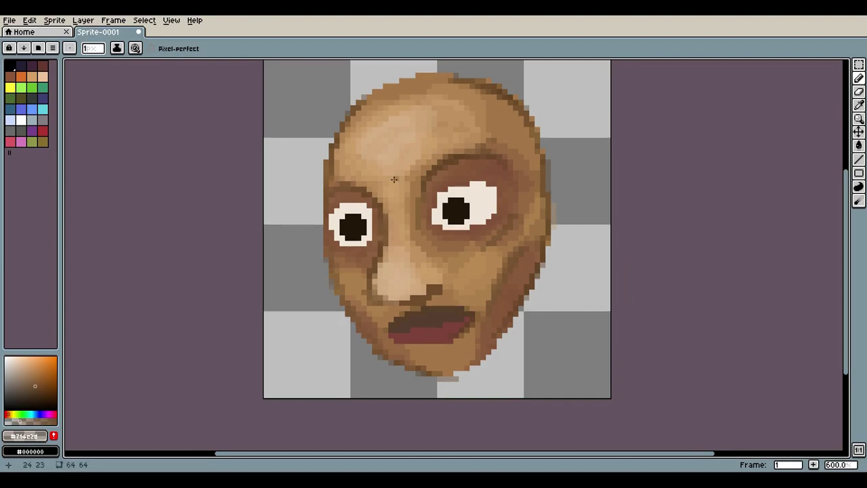
scroll(407, 156, "down", 4)
scroll(476, 156, "up", 1)
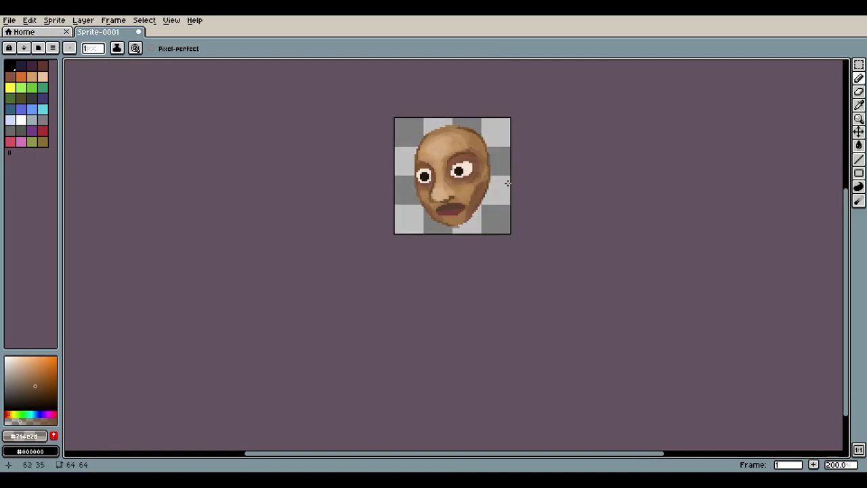
- Darken the outline along the forehead's upper-left edge up to the crown with semi-transparent brown #714c2d
scroll(506, 180, "up", 3)
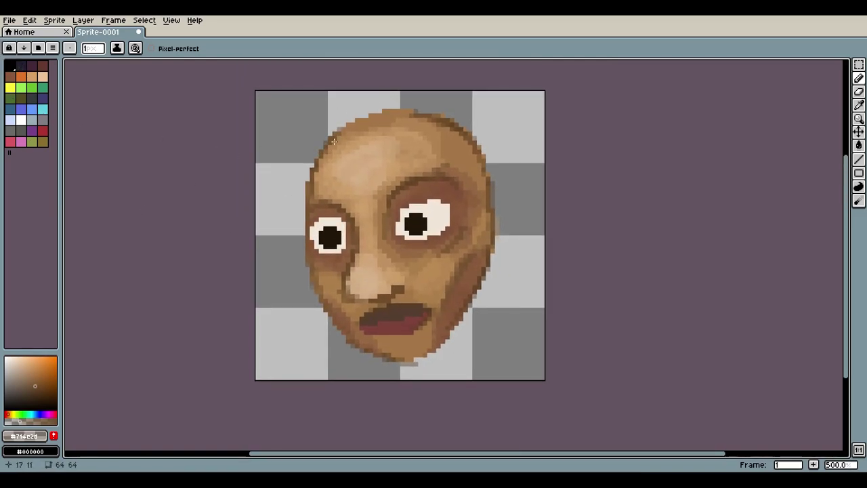
mouse_move(337, 130)
left_mouse_down()
mouse_move(384, 117)
mouse_move(375, 119)
mouse_move(350, 129)
mouse_move(413, 111)
left_mouse_up()
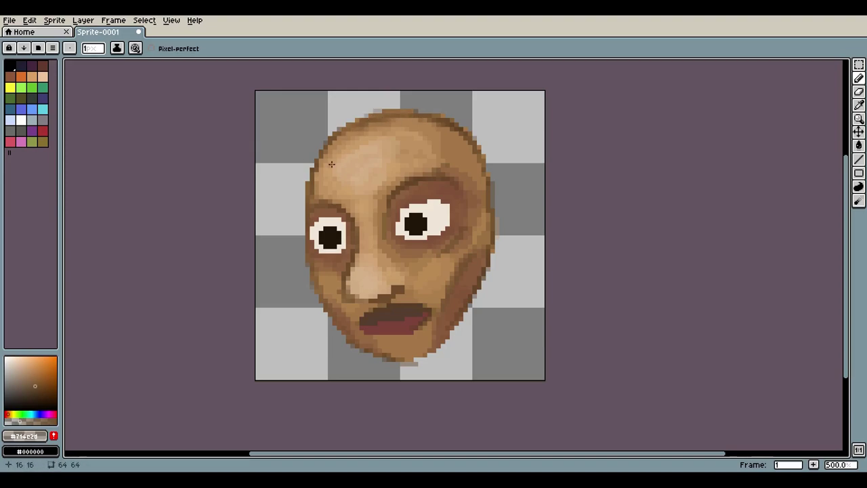
- Apply a Hue/Saturation adjustment to the face in HSL mode with hue -6, saturation 18 and lightness 5
left_click(30, 19)
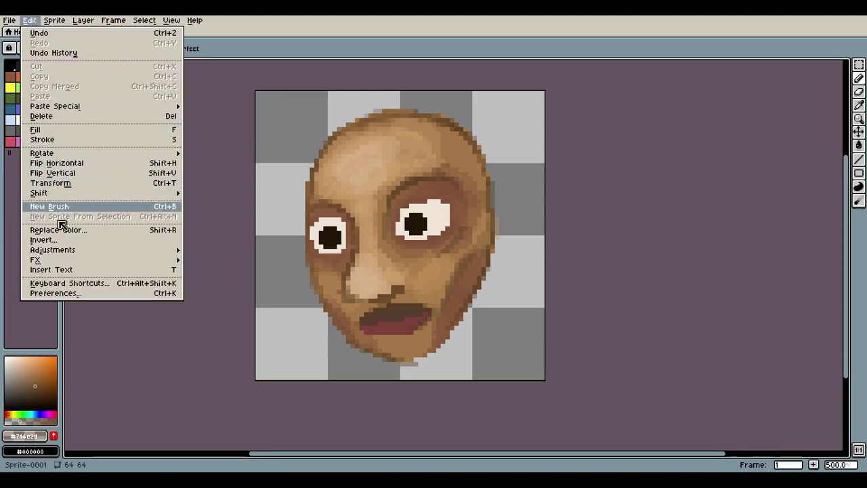
mouse_move(72, 256)
left_click(250, 258)
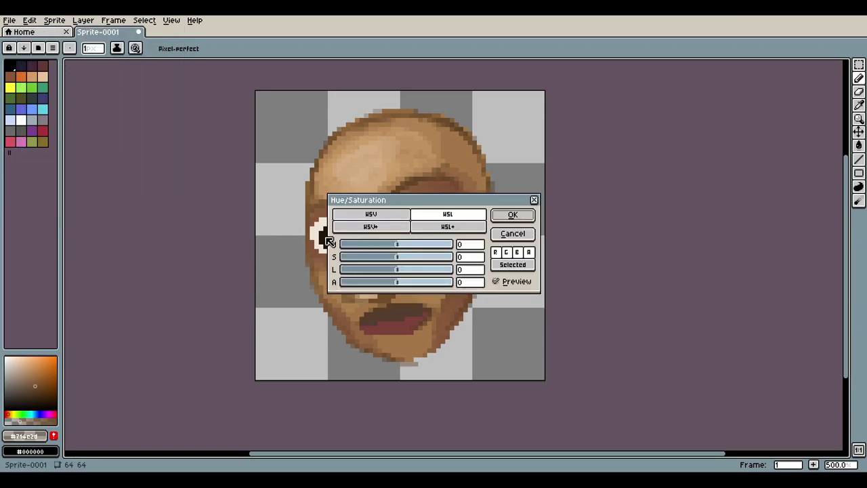
left_click_drag(420, 204, 656, 156)
mouse_move(635, 195)
left_mouse_down()
mouse_move(649, 207)
mouse_move(641, 224)
mouse_move(629, 199)
mouse_move(641, 200)
mouse_move(629, 197)
mouse_move(632, 204)
left_mouse_up()
left_click(631, 211)
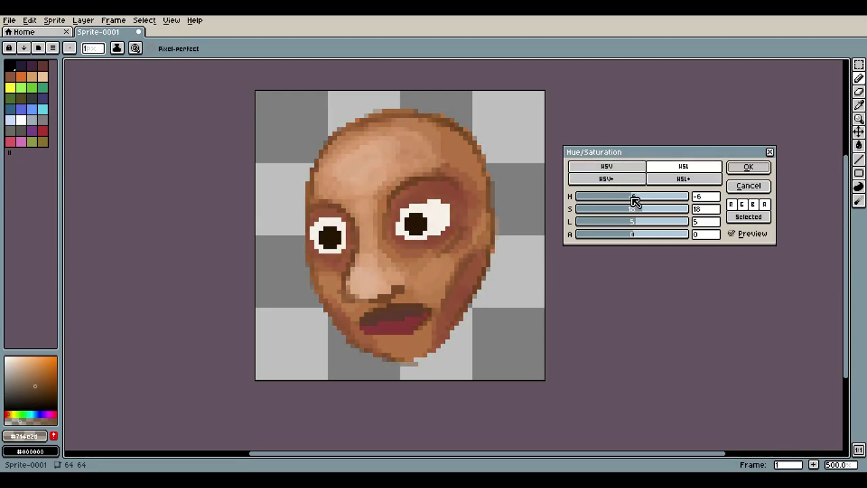
left_click(632, 178)
left_click(653, 170)
left_click(746, 170)
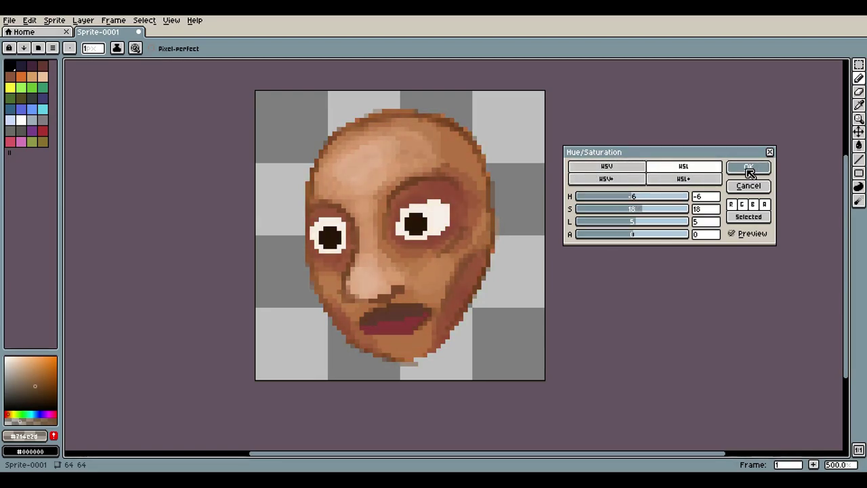
left_click(748, 171)
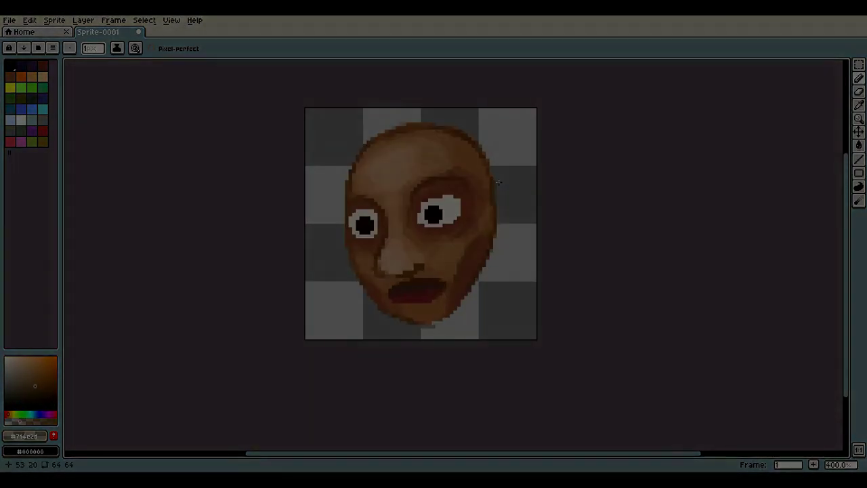